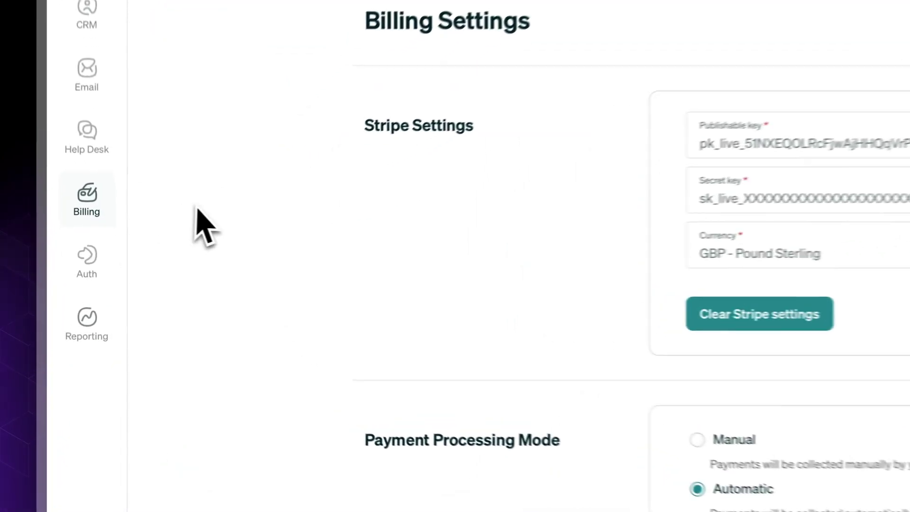
# Go to Billing > Plan Families to view the single Default plan family.
pyautogui.moveTo(107, 203)
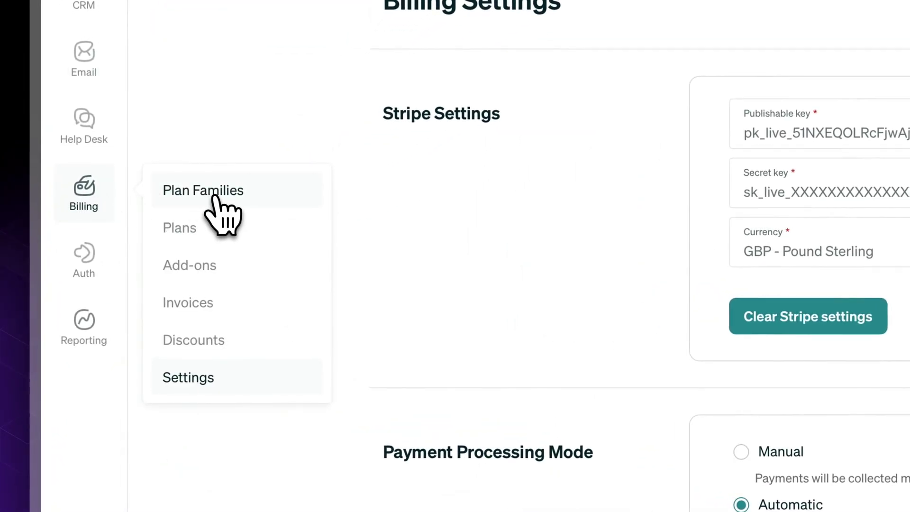
pyautogui.click(214, 193)
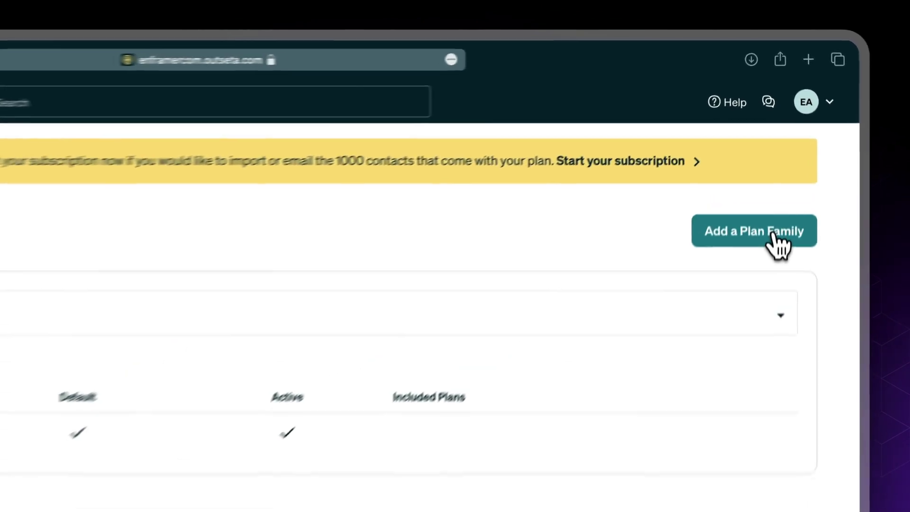
pyautogui.click(778, 239)
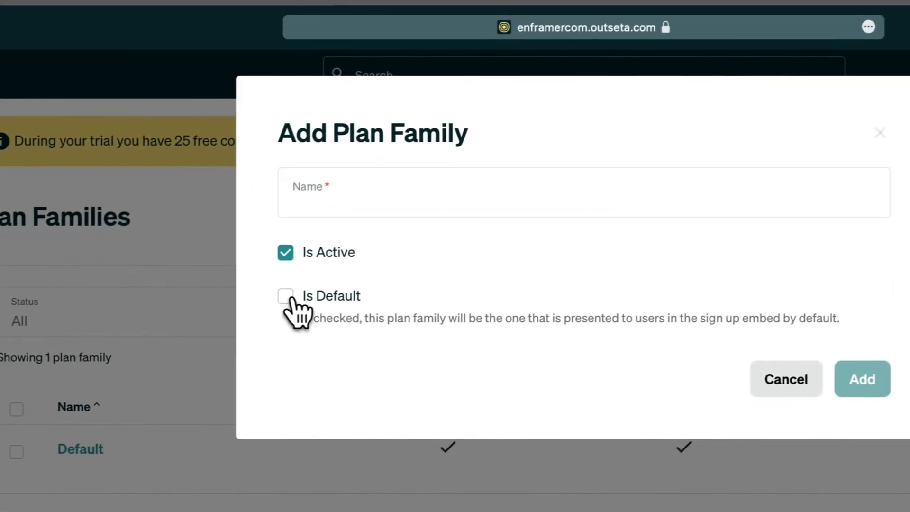
pyautogui.click(23, 332)
pyautogui.click(298, 295)
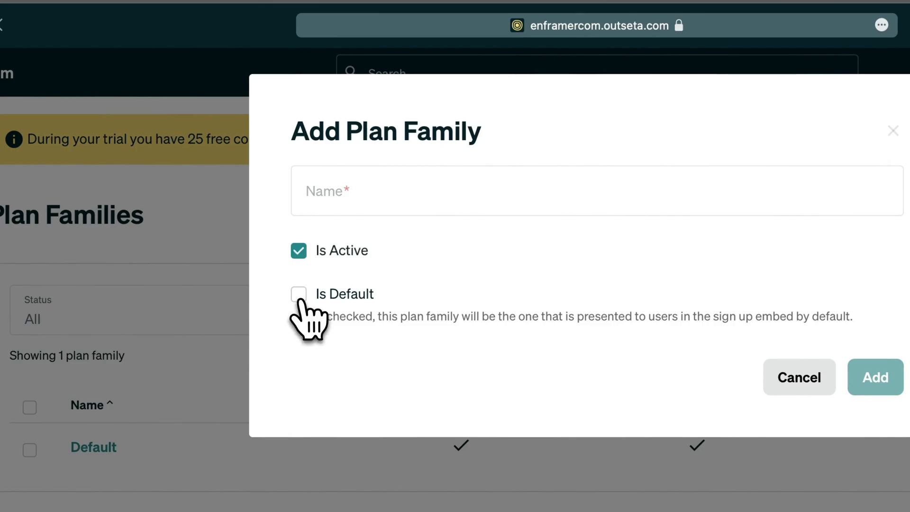
pyautogui.click(443, 198)
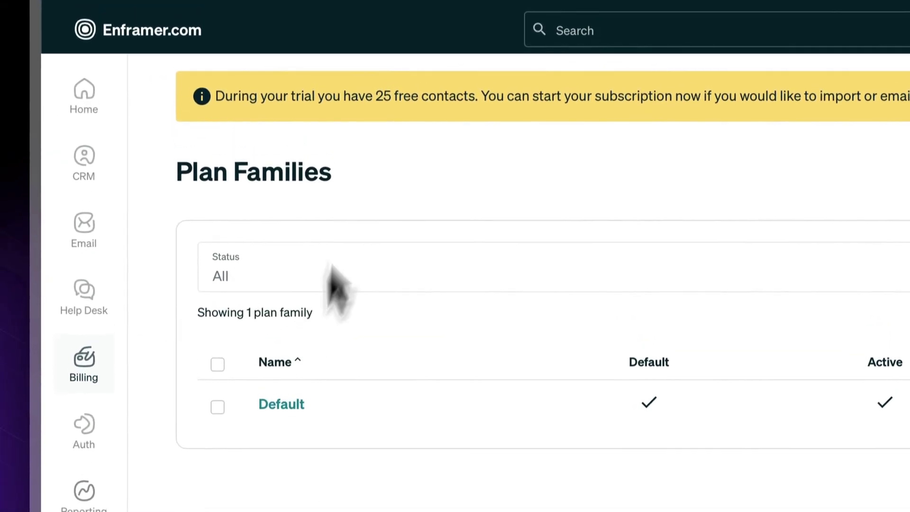
# Go to Billing > Plans, which lists no subscription plans yet.
pyautogui.moveTo(91, 401)
pyautogui.click(186, 429)
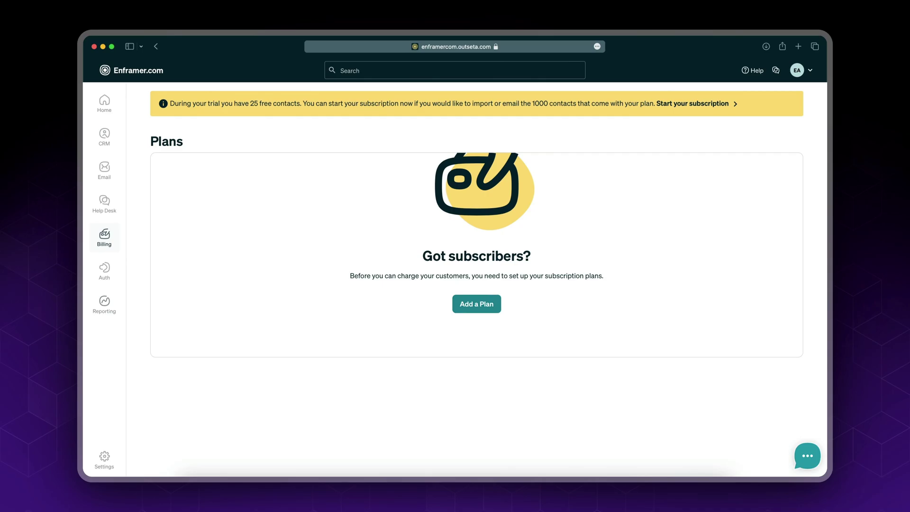
# Start a new plan named Free in the Default family and begin its description 'This is'.
pyautogui.click(476, 309)
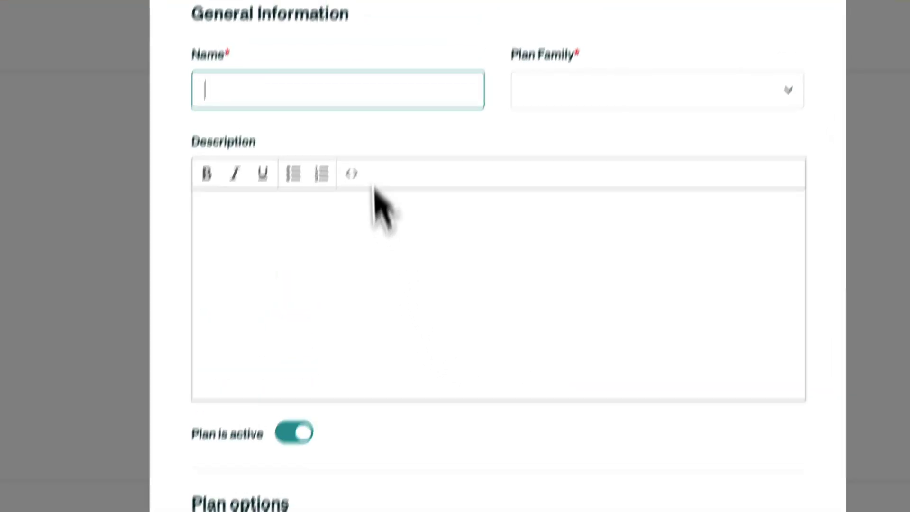
pyautogui.write('Free')
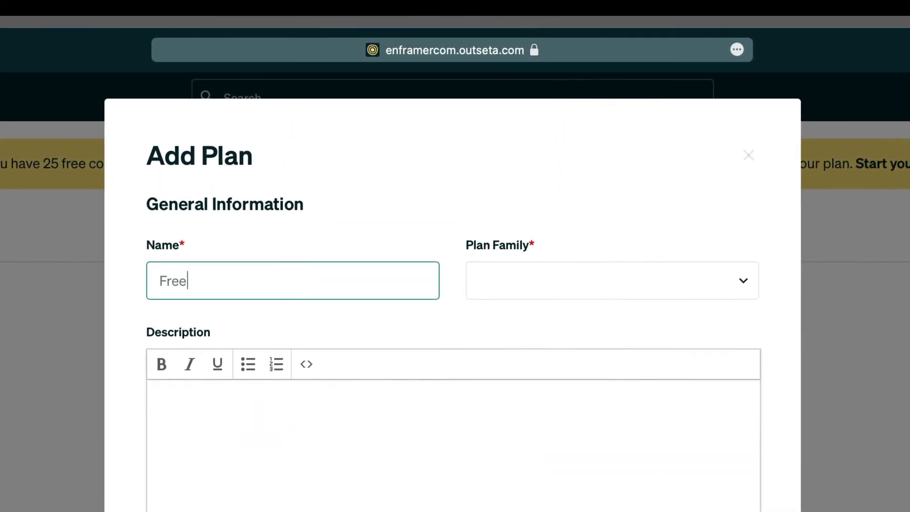
pyautogui.click(673, 289)
pyautogui.click(484, 220)
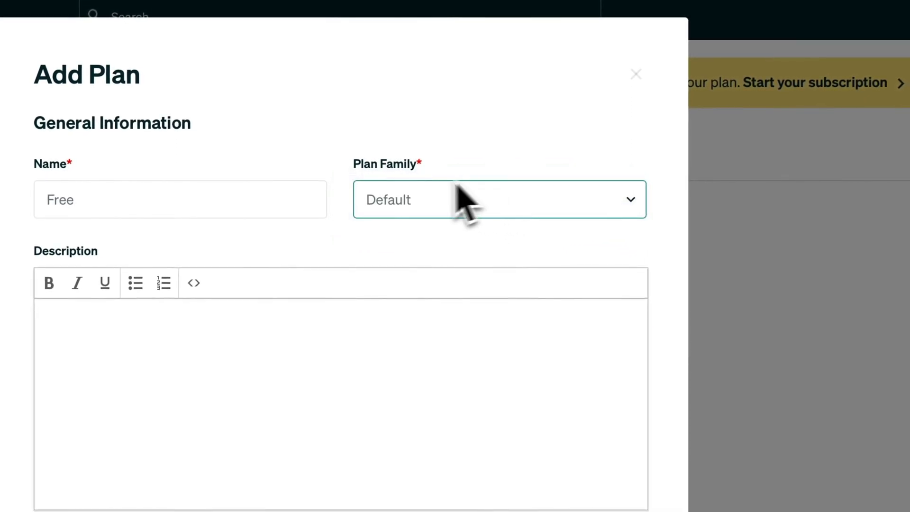
pyautogui.click(342, 363)
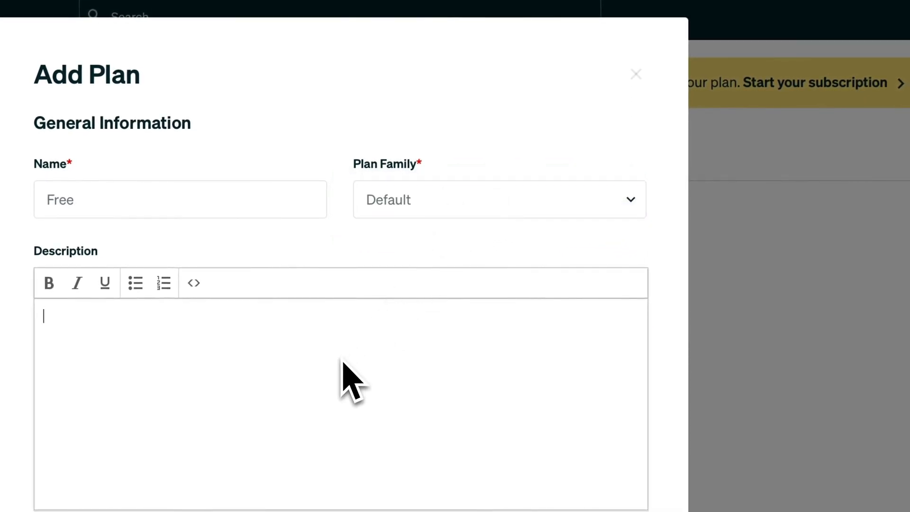
pyautogui.write('T')
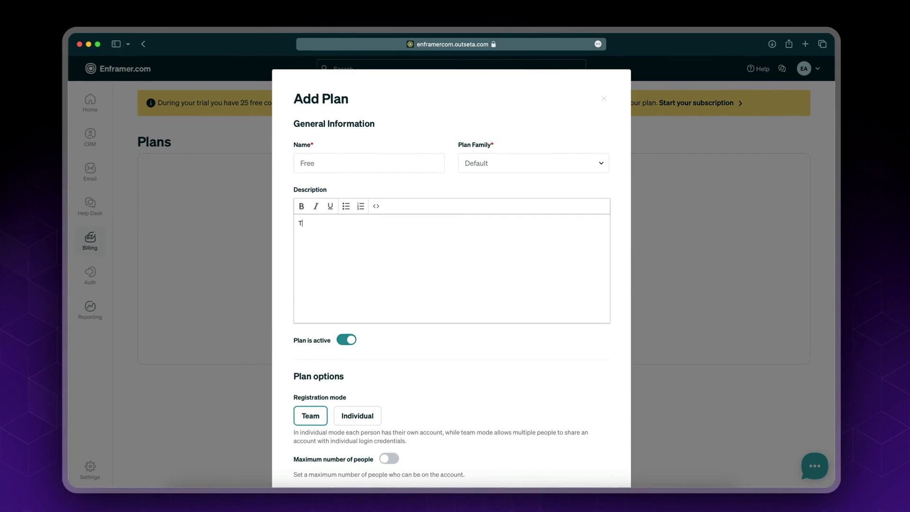
pyautogui.write('his is the free plan, this gives you access to our free content.')
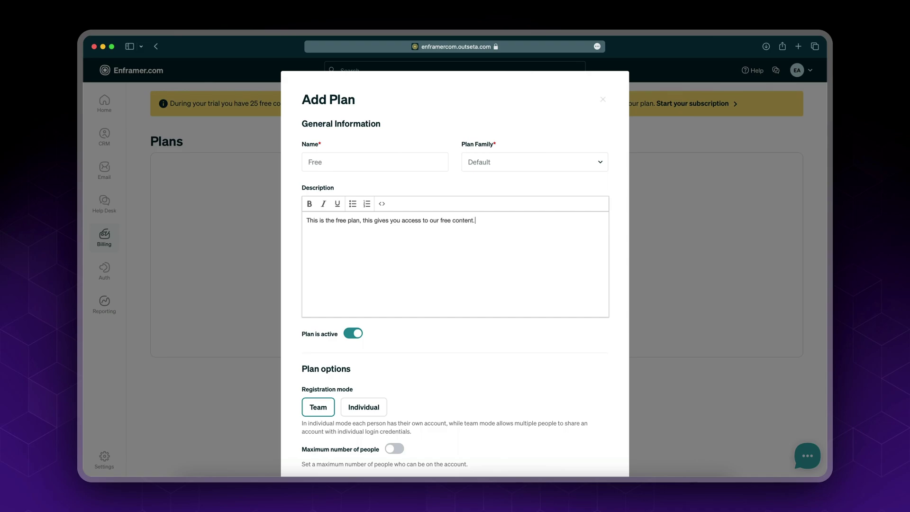
# Give the Free plan Individual registration and Standard pricing, after trying One-time and Editable quantity.
pyautogui.scroll(-5, 444, 287)
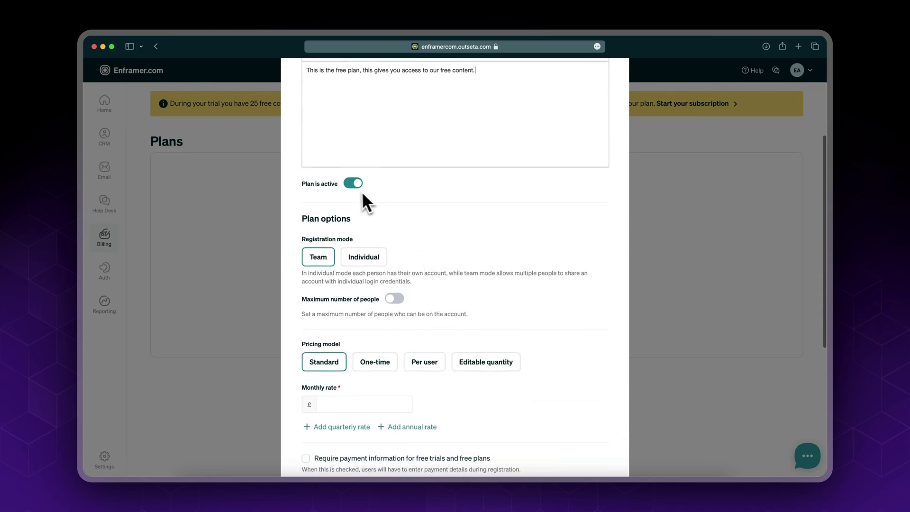
pyautogui.scroll(-3, 357, 180)
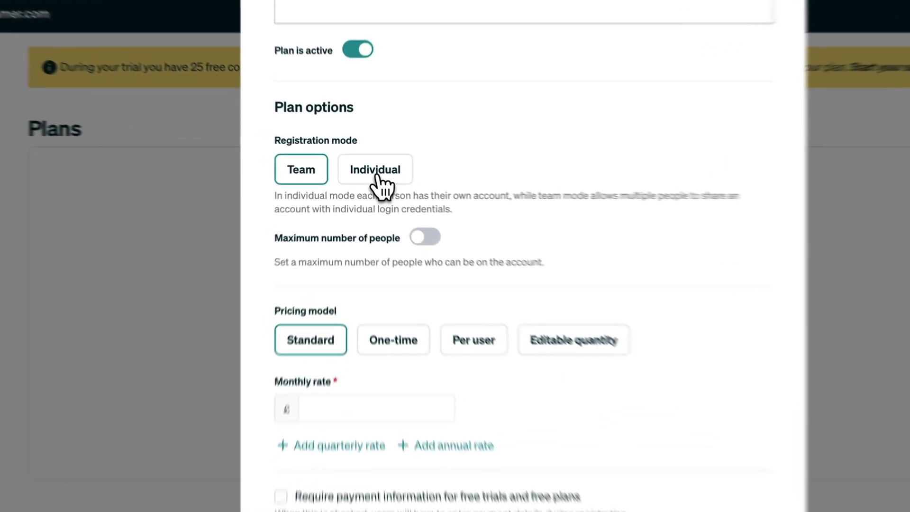
pyautogui.click(366, 168)
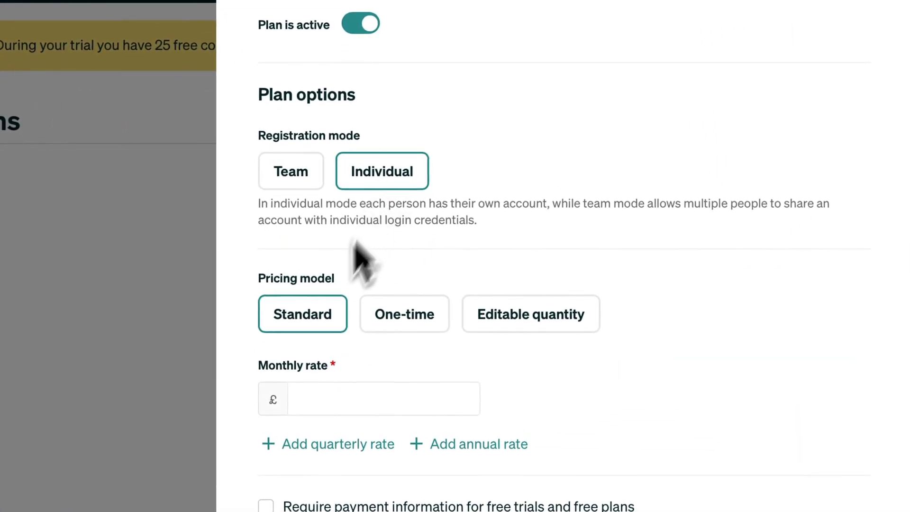
pyautogui.click(409, 317)
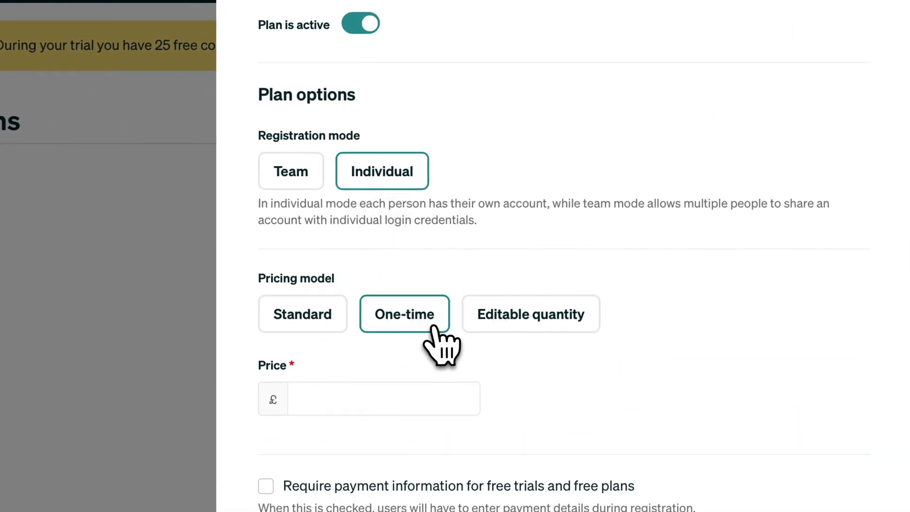
pyautogui.click(531, 332)
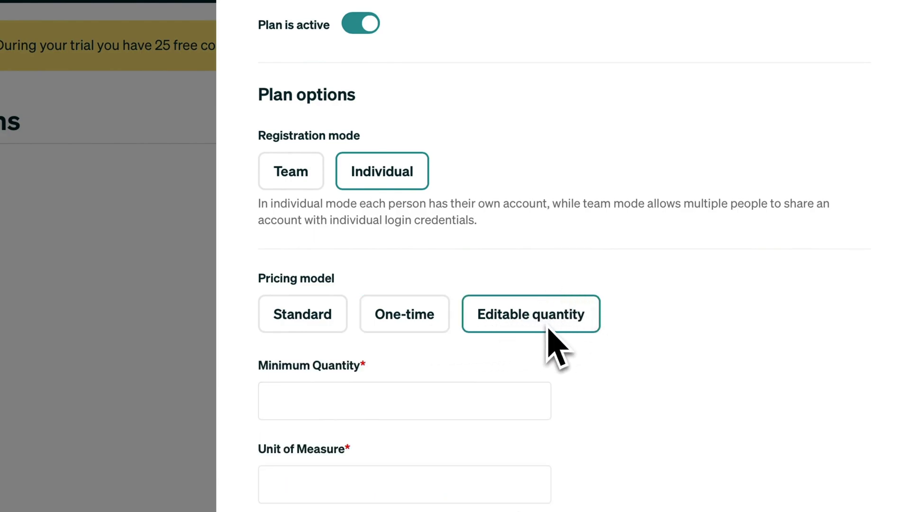
pyautogui.click(339, 318)
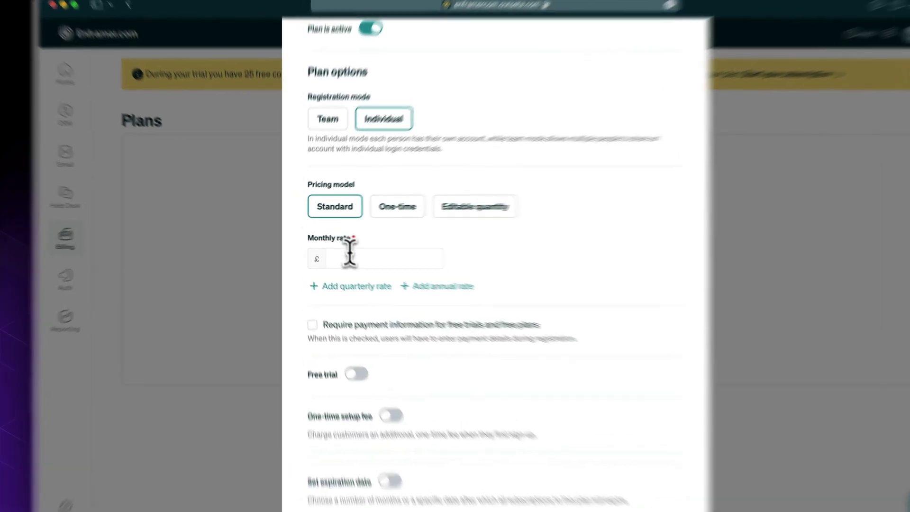
# Set the Free plan's monthly rate to 0 with no setup fee, then add the plan.
pyautogui.click(327, 253)
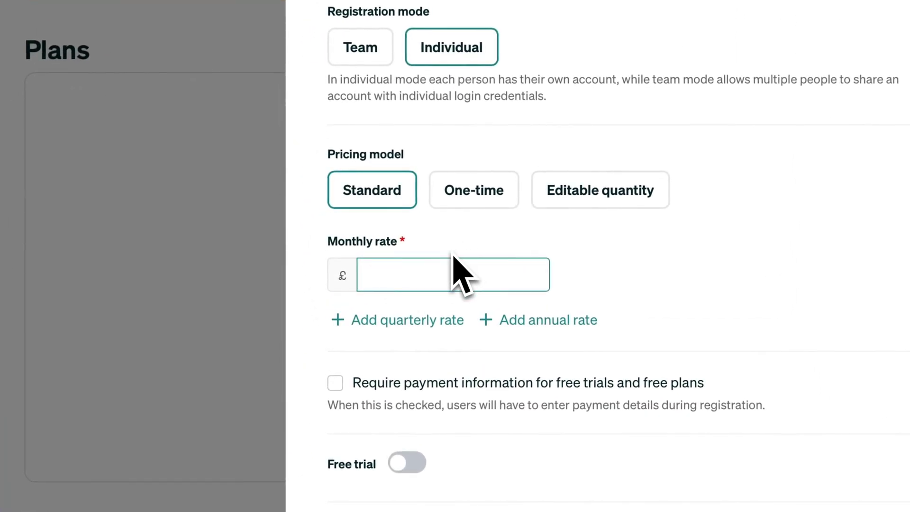
pyautogui.write('0')
pyautogui.scroll(-2, 488, 260)
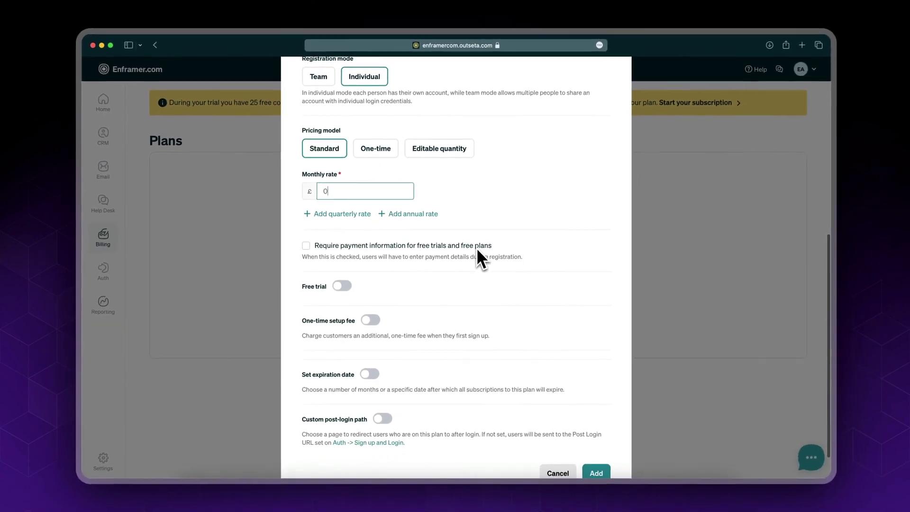
pyautogui.scroll(-1, 463, 209)
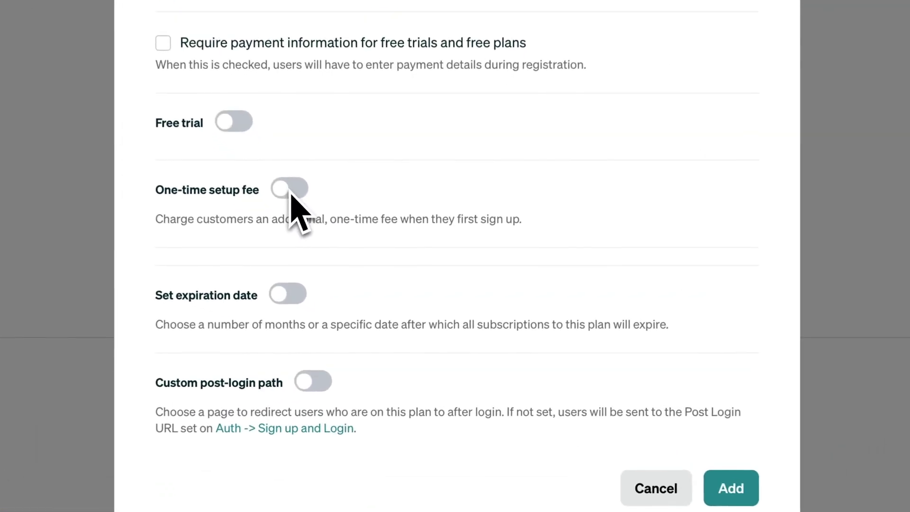
pyautogui.click(368, 282)
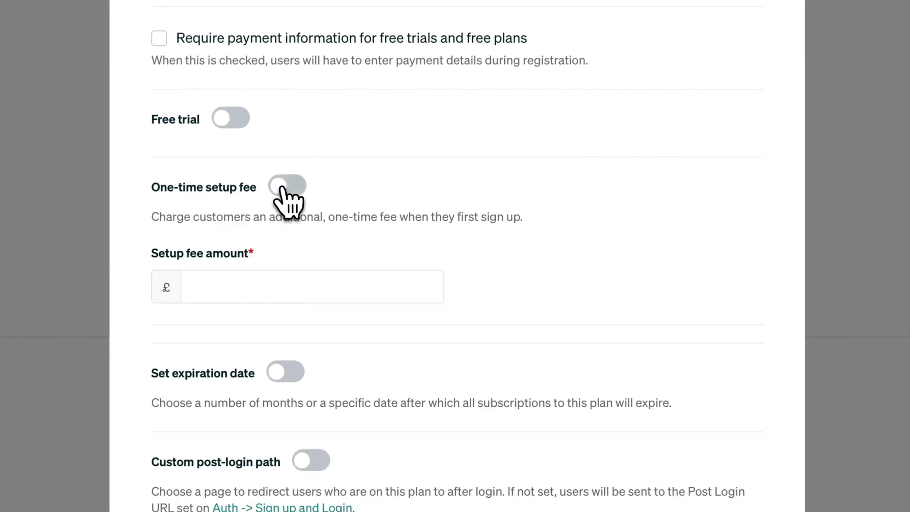
pyautogui.click(286, 187)
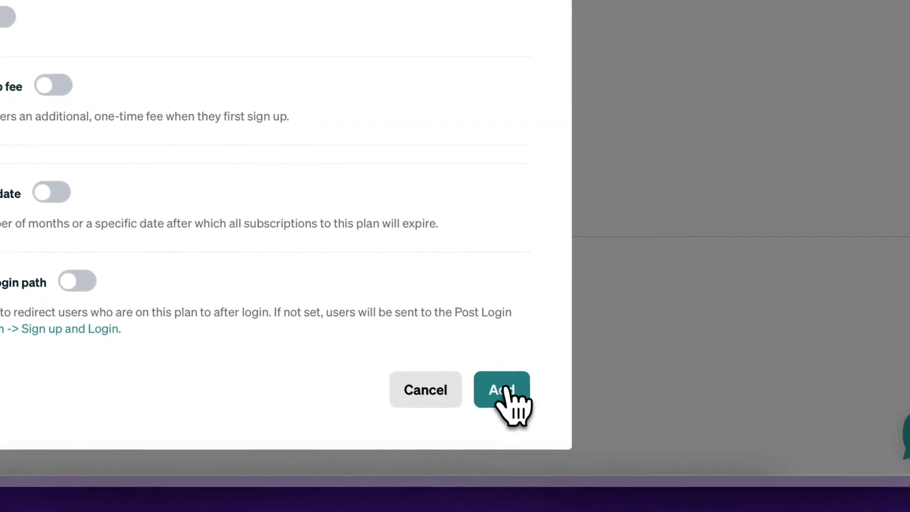
pyautogui.click(504, 391)
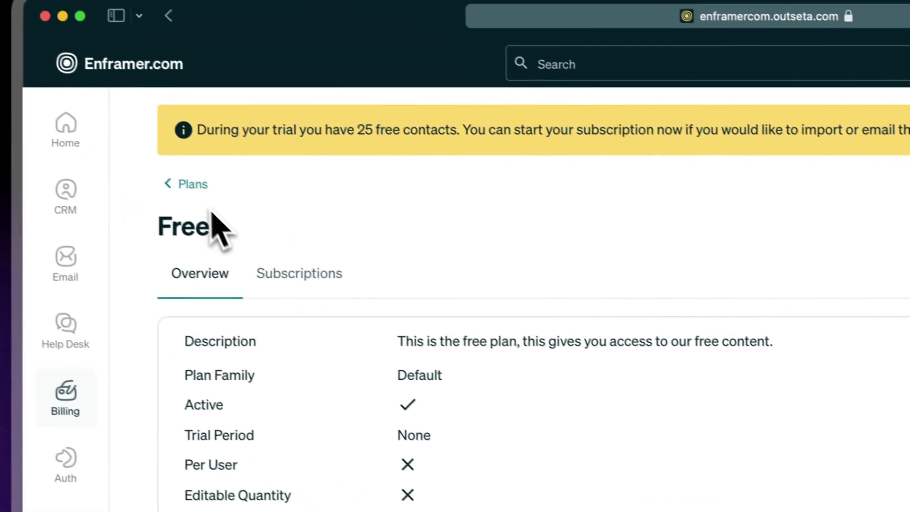
# Start a Starter plan in the Default family with a short starter-plan description.
pyautogui.click(189, 184)
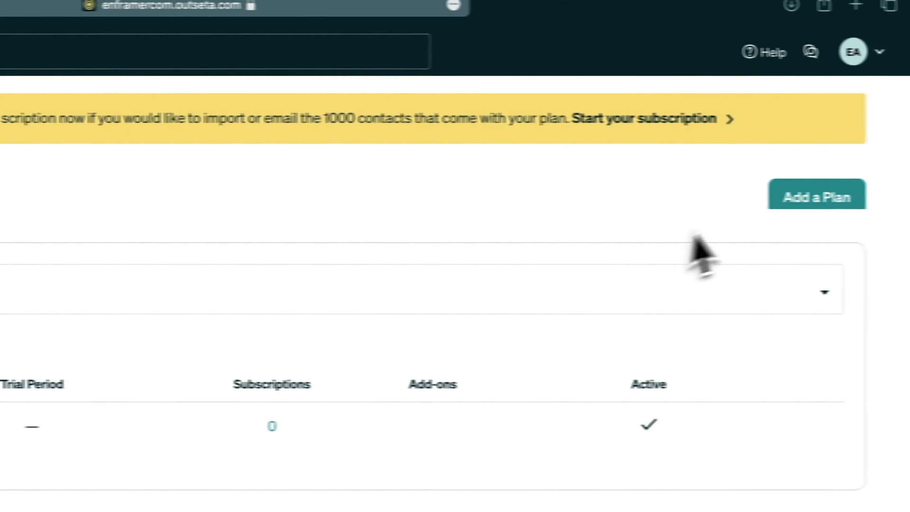
pyautogui.click(813, 198)
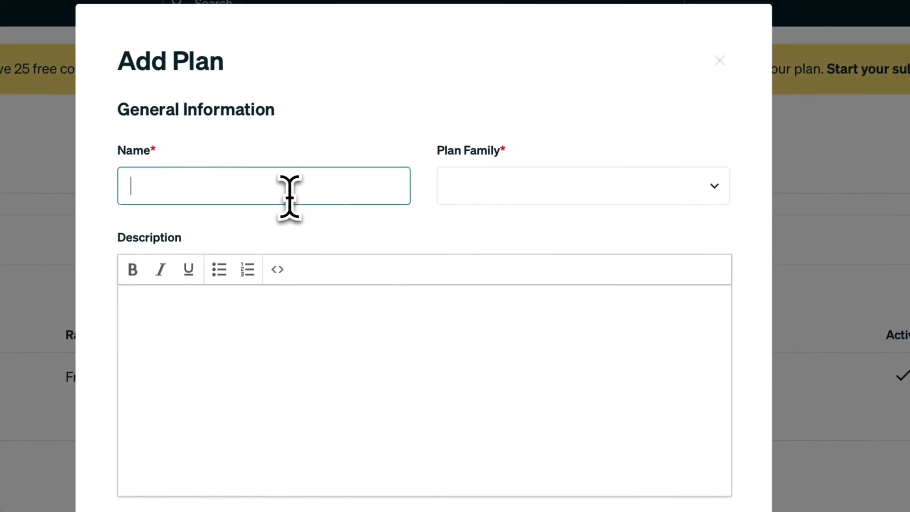
pyautogui.write('S')
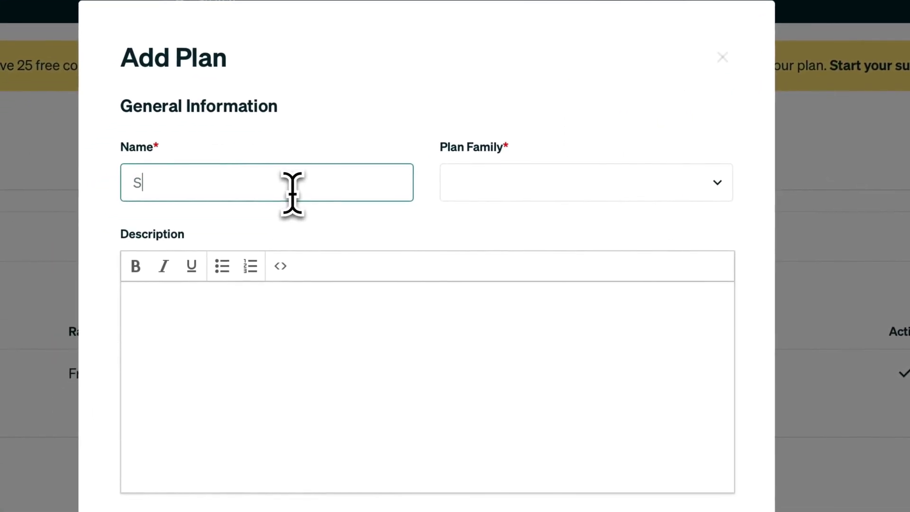
pyautogui.write('tarter')
pyautogui.click(558, 192)
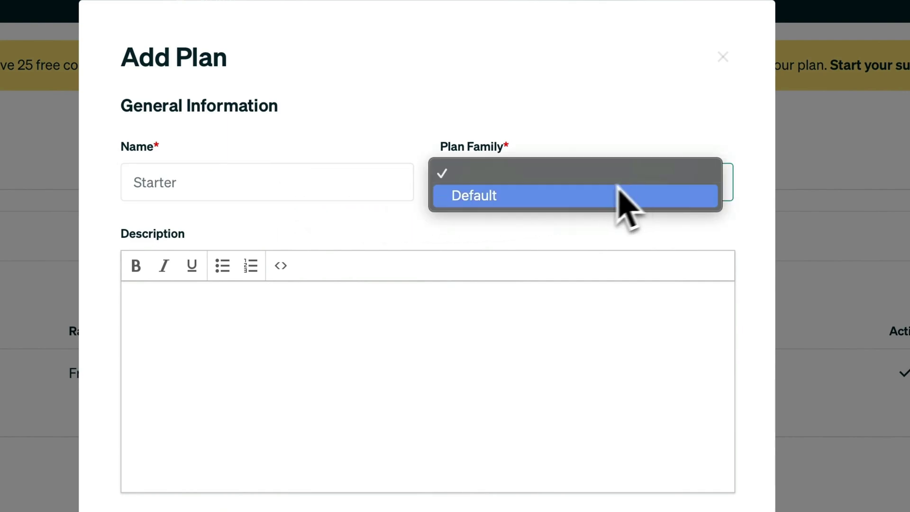
pyautogui.click(573, 195)
pyautogui.click(431, 327)
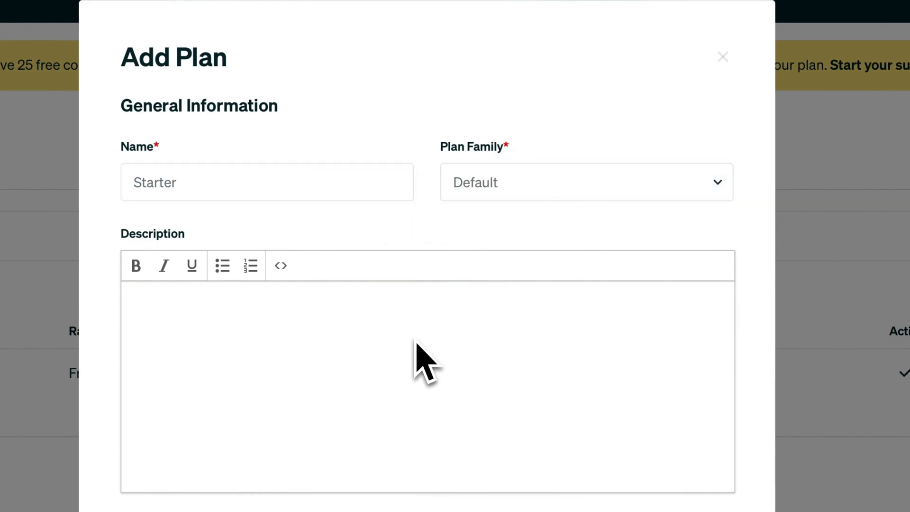
pyautogui.write('This is the sta')
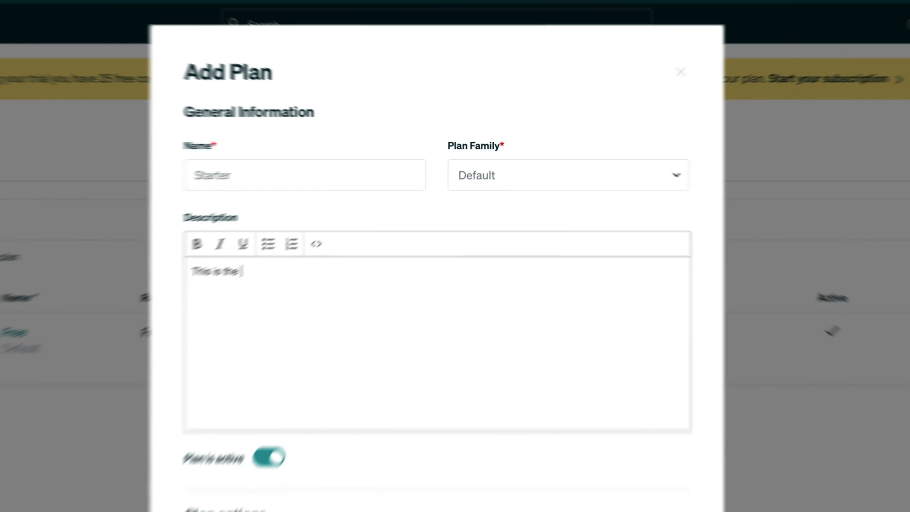
pyautogui.write('rte')
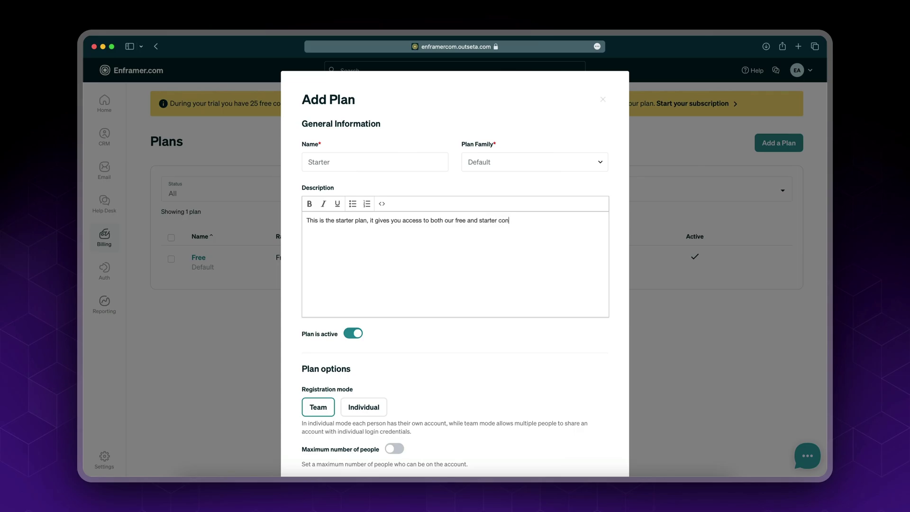
pyautogui.write('.')
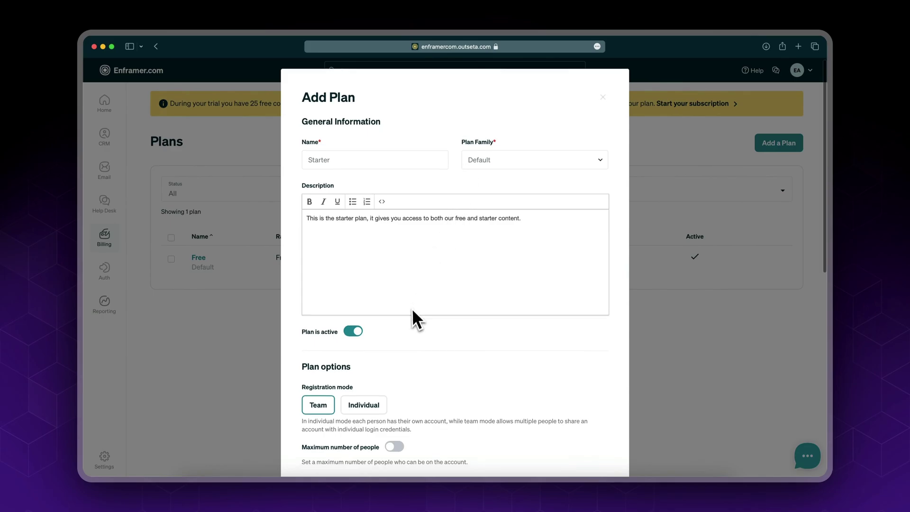
# Set Starter to Individual registration with a £19 monthly and £190 annual rate.
pyautogui.scroll(-5, 412, 309)
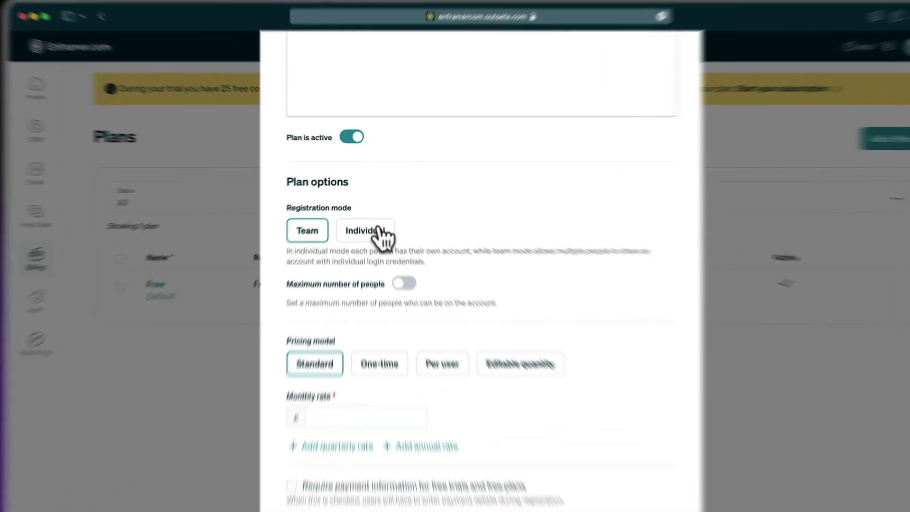
pyautogui.click(375, 219)
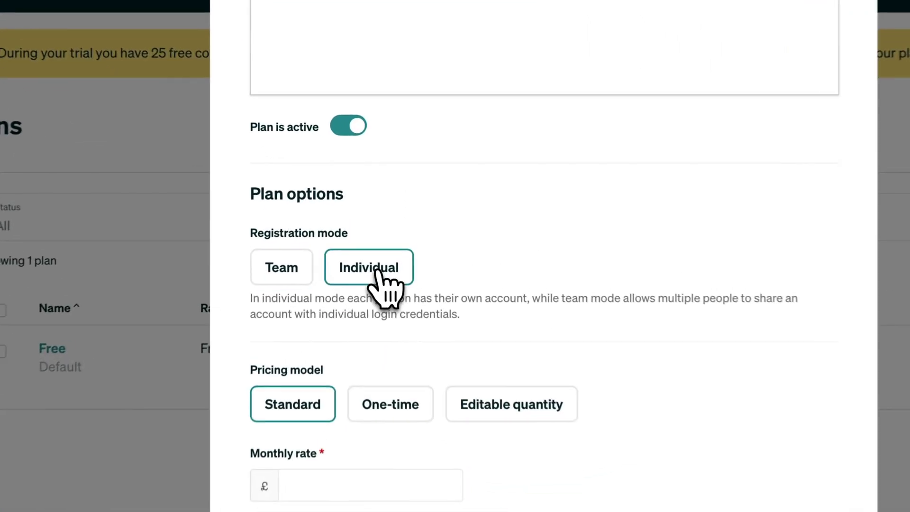
pyautogui.scroll(-4, 330, 294)
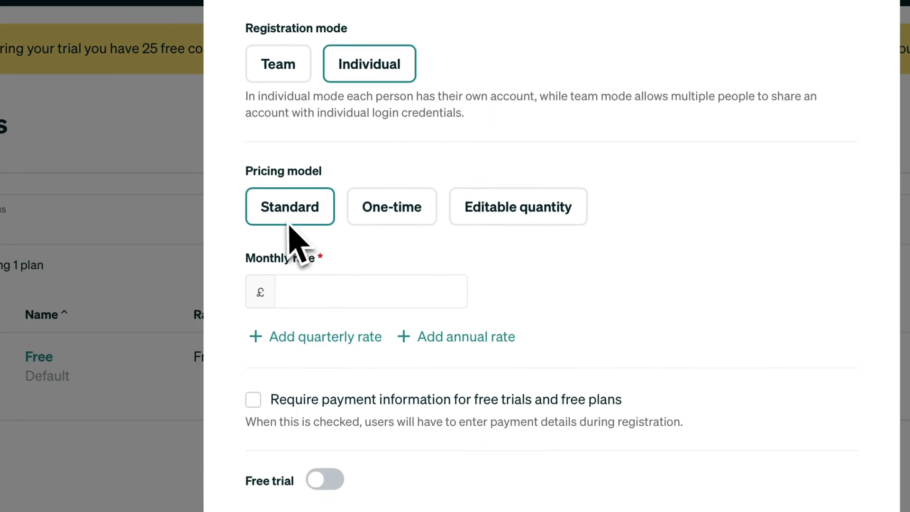
pyautogui.click(320, 290)
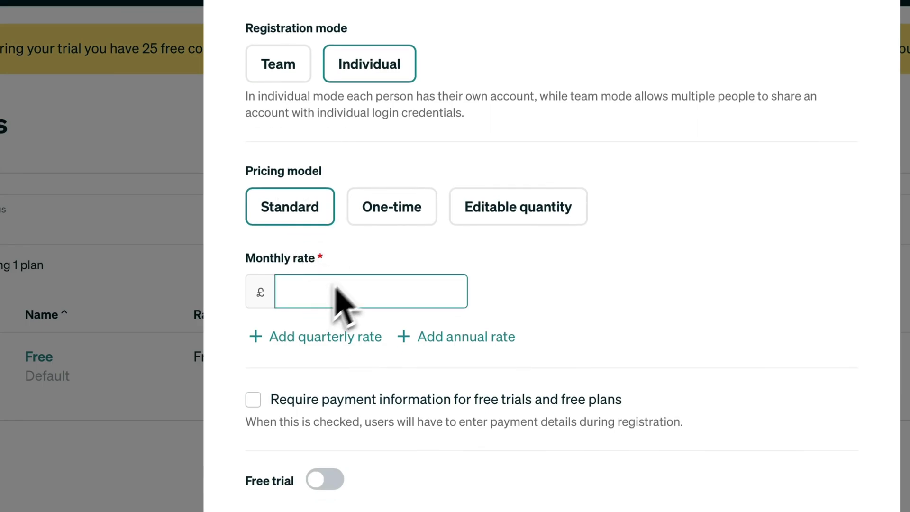
pyautogui.write('1')
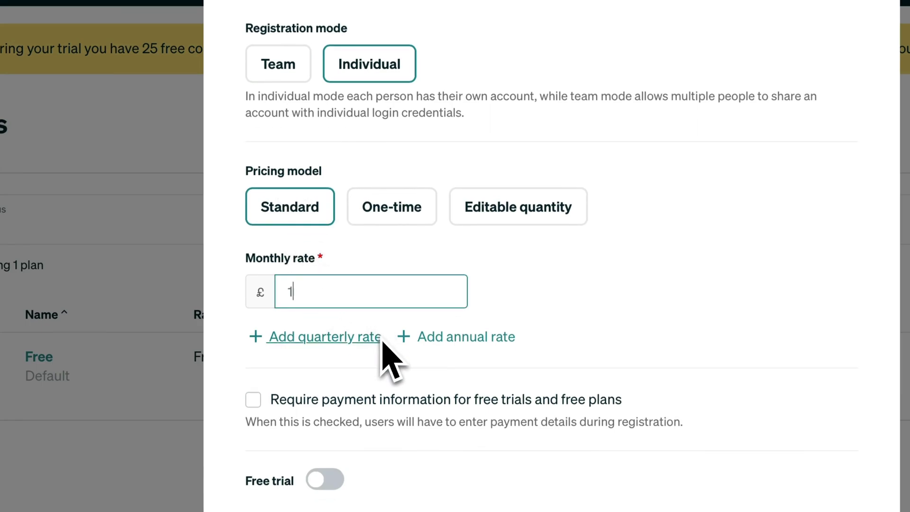
pyautogui.write('9')
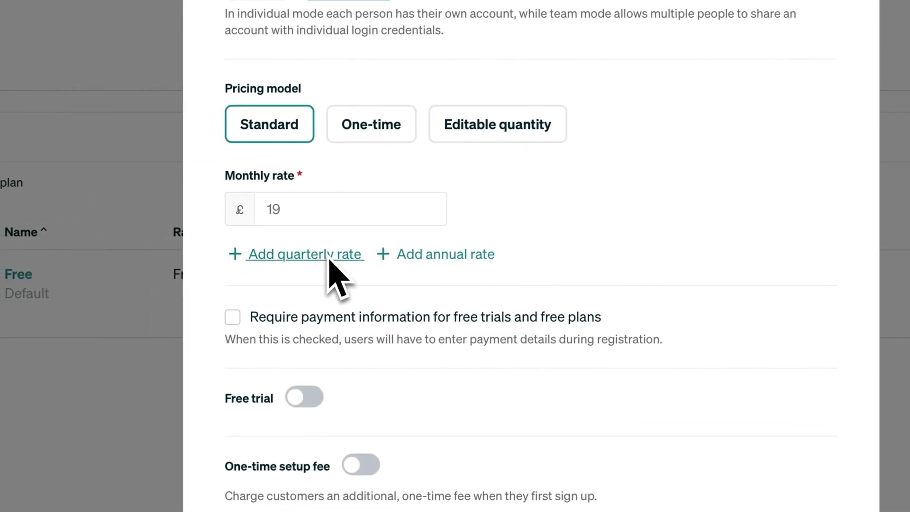
pyautogui.click(459, 260)
pyautogui.click(384, 289)
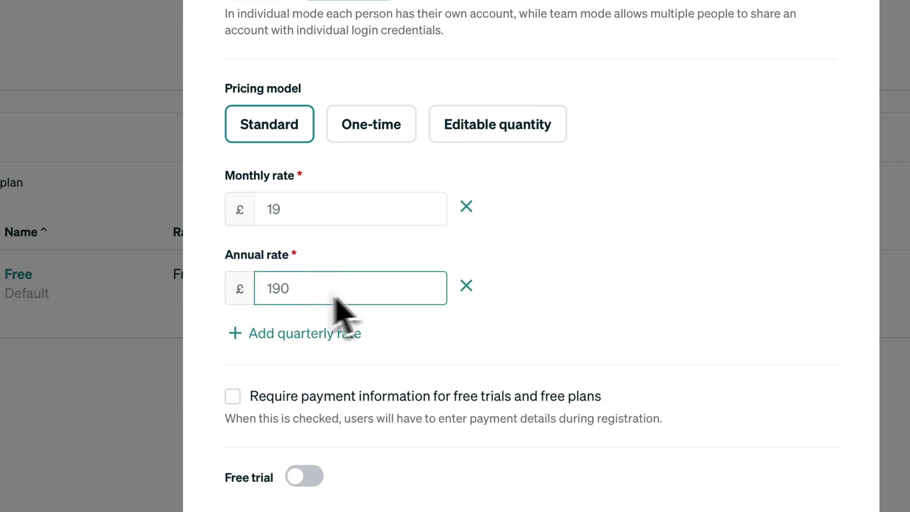
pyautogui.click(614, 278)
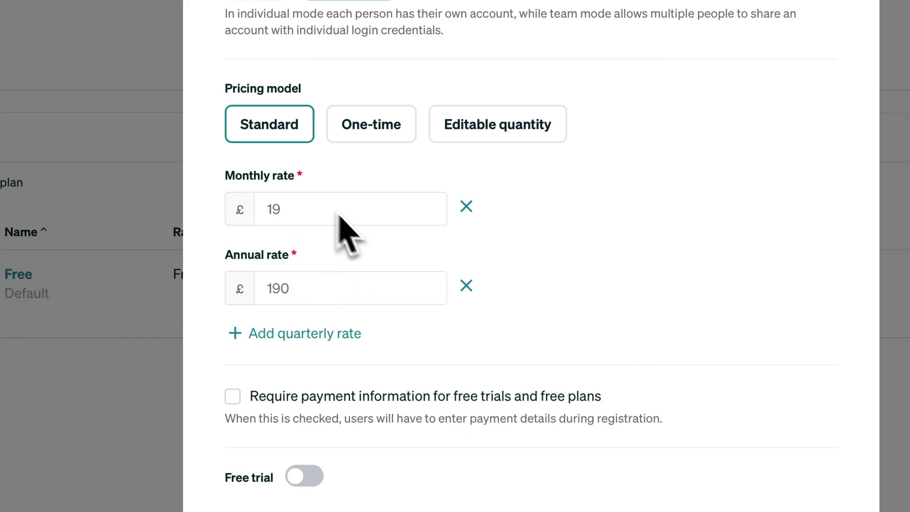
pyautogui.scroll(-3, 417, 345)
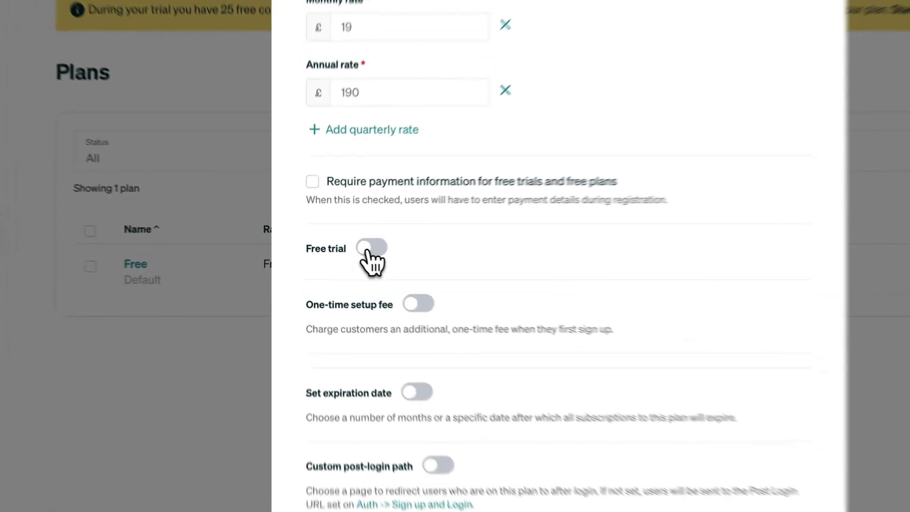
# Give Starter a 7-day free trial and no setup fee, save it, and return to Plans.
pyautogui.click(342, 248)
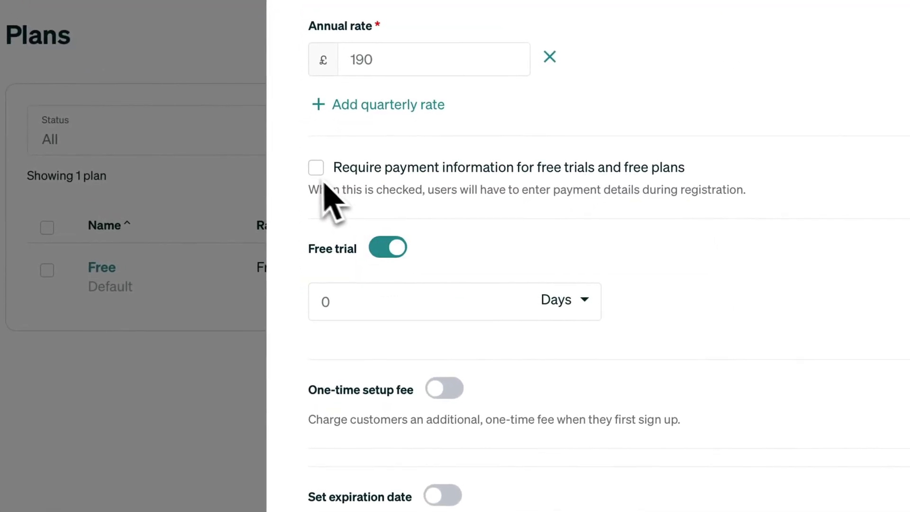
pyautogui.moveTo(424, 308); pyautogui.dragTo(250, 294)
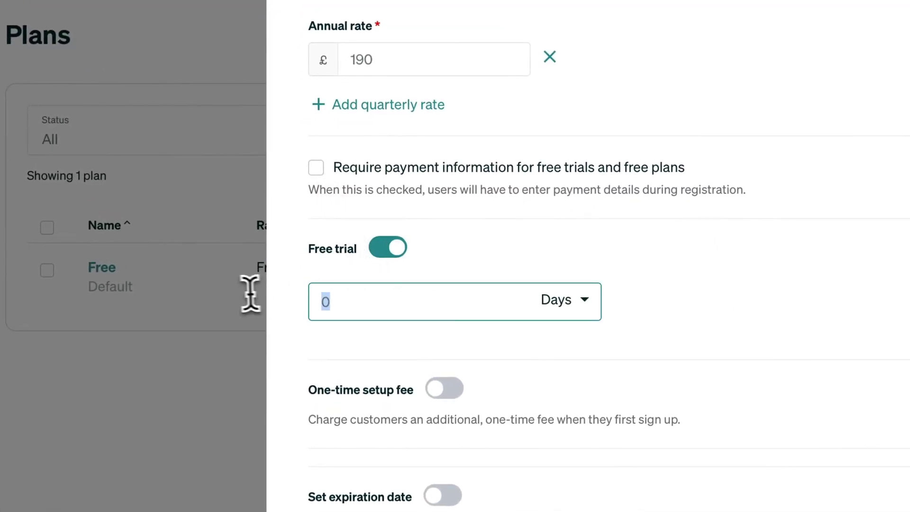
pyautogui.write('7')
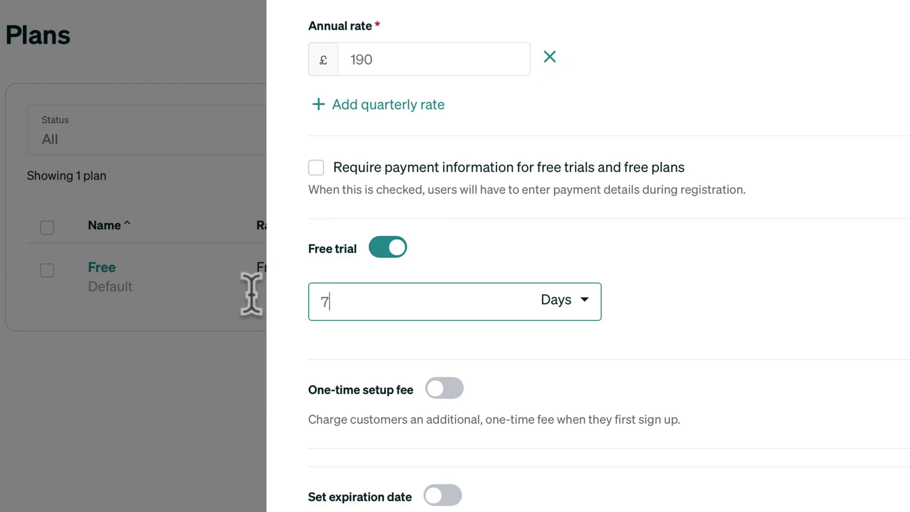
pyautogui.click(766, 311)
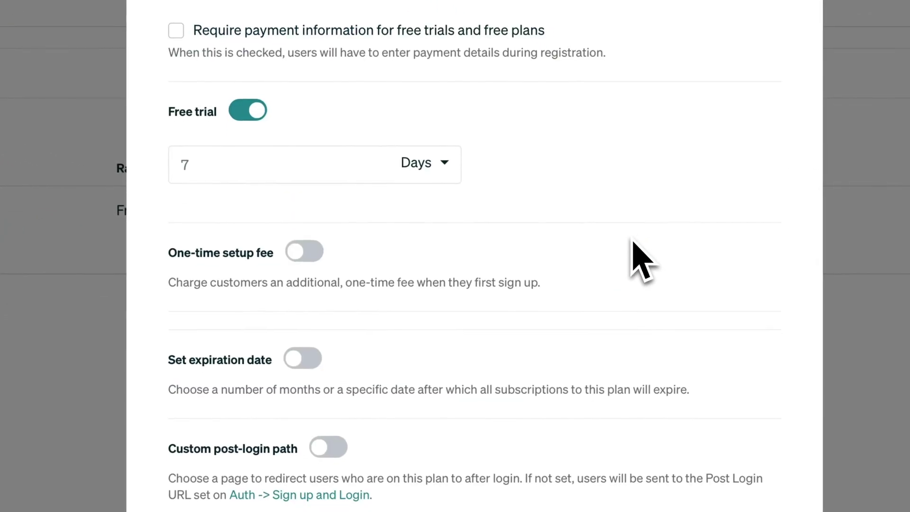
pyautogui.scroll(1, 635, 246)
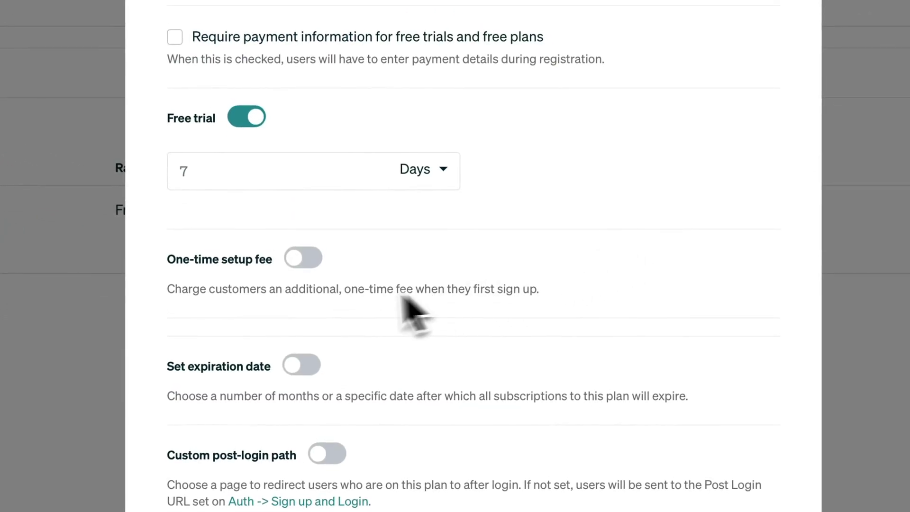
pyautogui.click(298, 273)
pyautogui.click(312, 269)
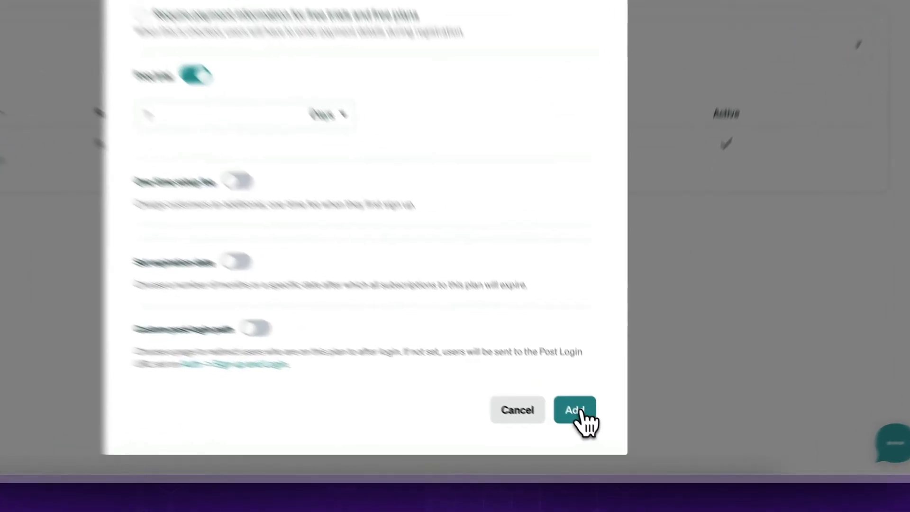
pyautogui.click(597, 434)
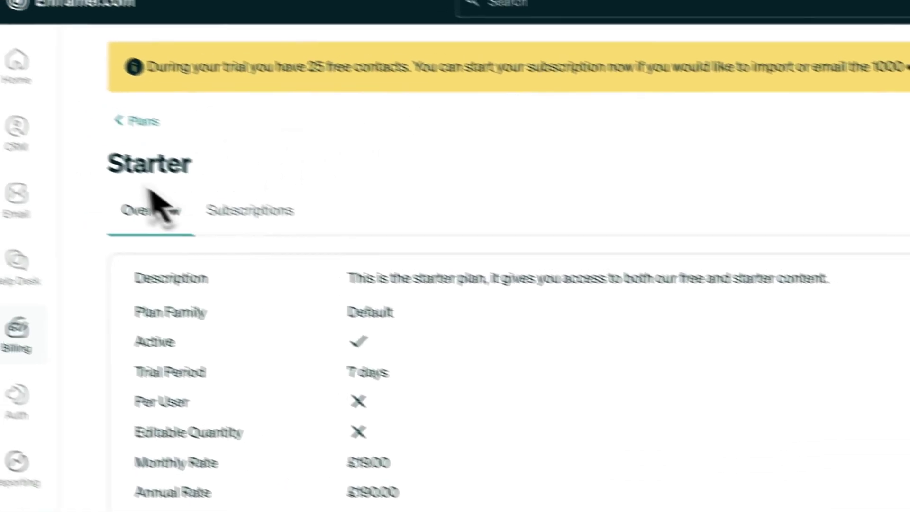
pyautogui.click(142, 118)
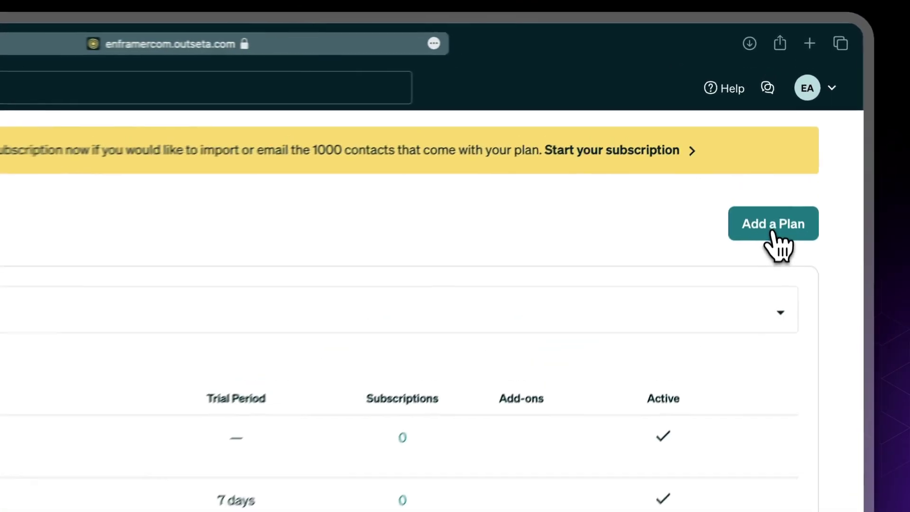
# Start a Pro plan in the Default family with a description covering free, starter and pro content.
pyautogui.click(779, 144)
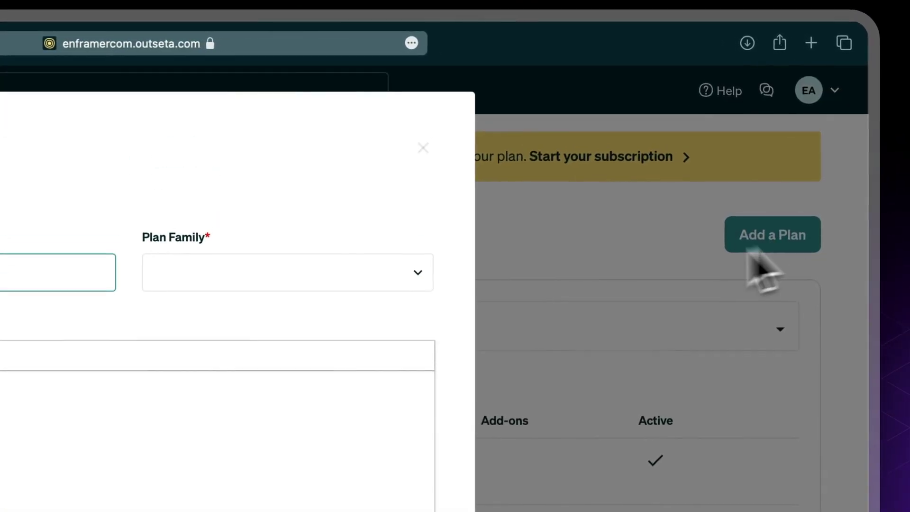
pyautogui.write('Pro')
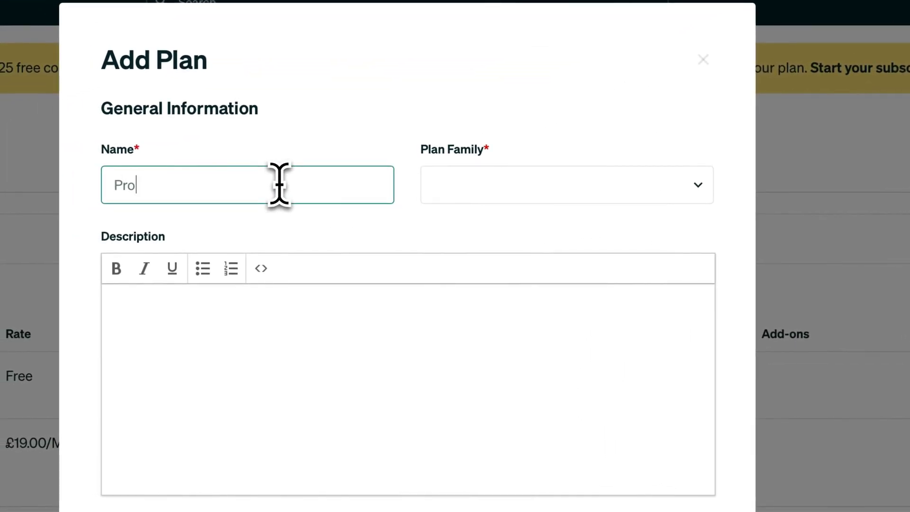
pyautogui.click(493, 194)
pyautogui.click(519, 200)
pyautogui.click(244, 428)
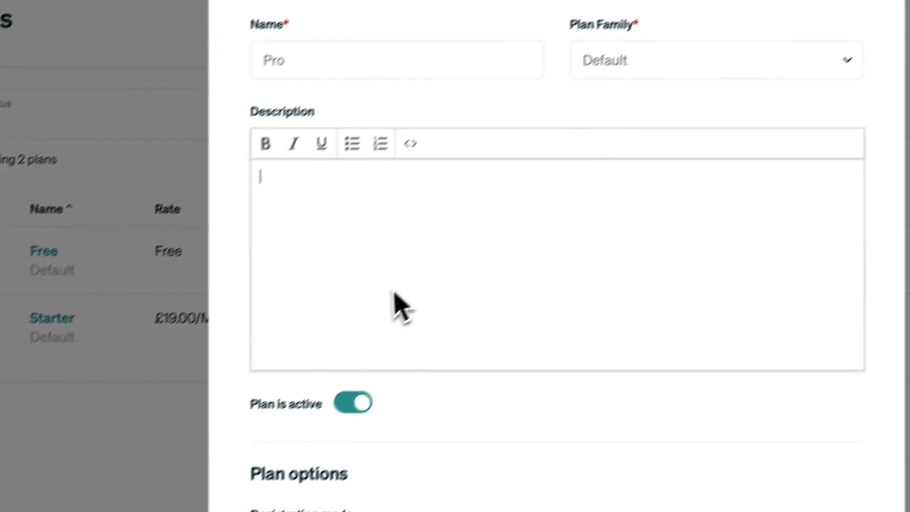
pyautogui.write('This is ')
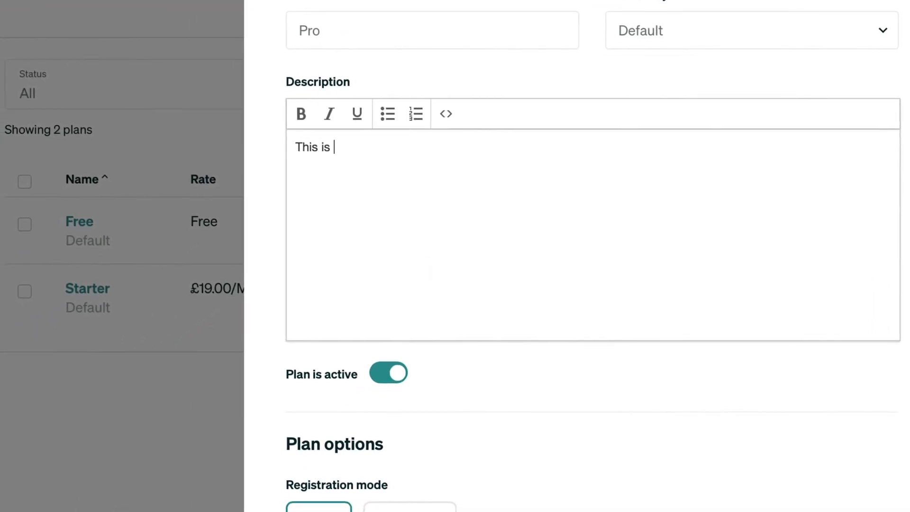
pyautogui.write('our pro plan, it gives you access to the free, starter and pro content on ou')
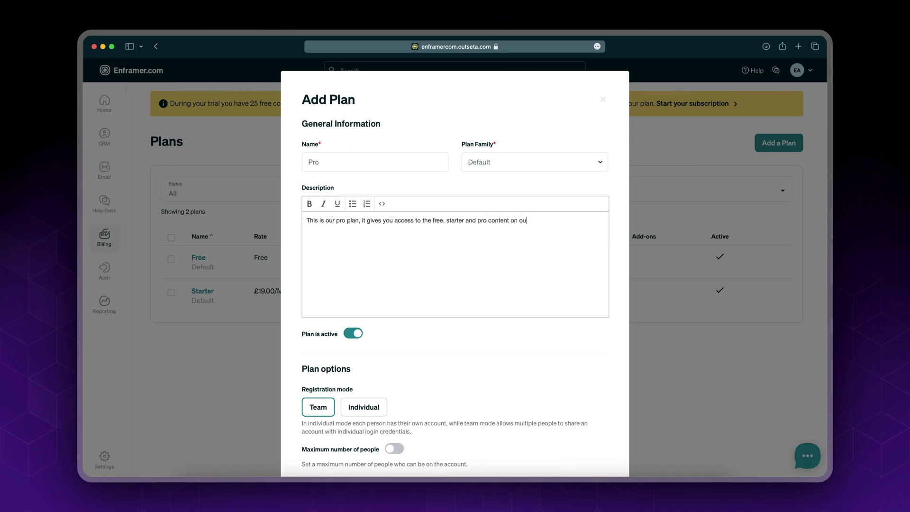
pyautogui.write('.')
pyautogui.scroll(-3, 407, 332)
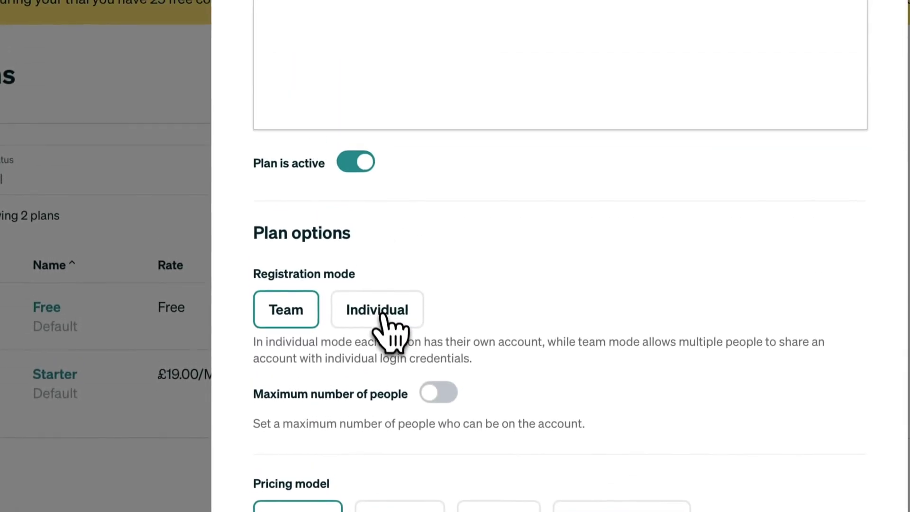
# Choose Individual registration for Pro, priced £39 per month and £390 per year.
pyautogui.click(380, 243)
pyautogui.scroll(-3, 372, 318)
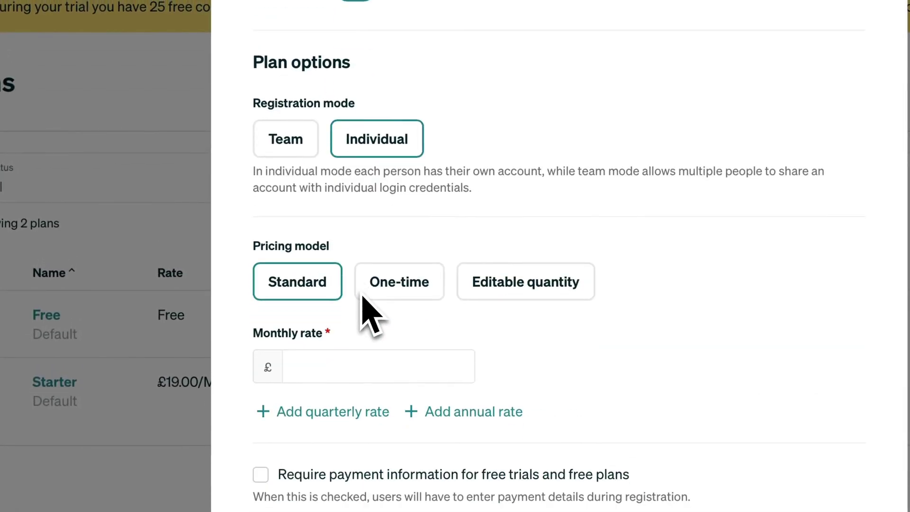
pyautogui.click(325, 365)
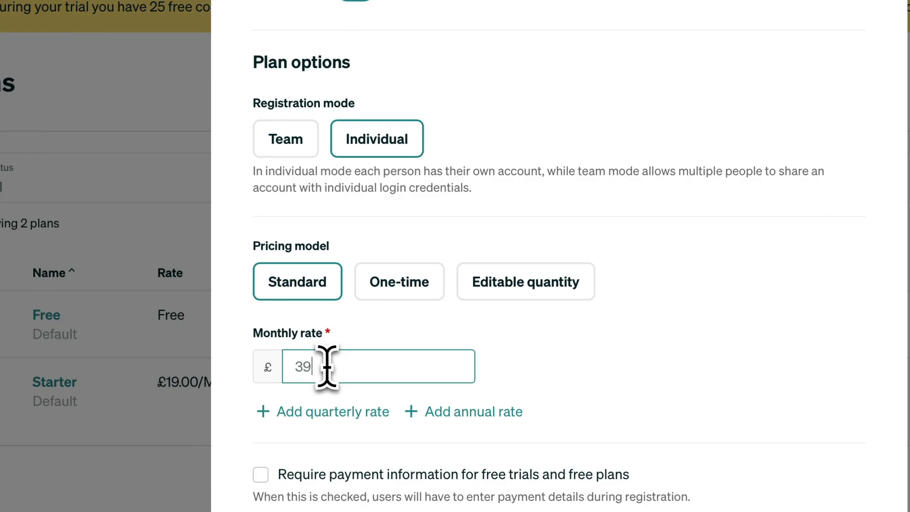
pyautogui.click(582, 383)
pyautogui.scroll(-4, 602, 385)
pyautogui.click(493, 151)
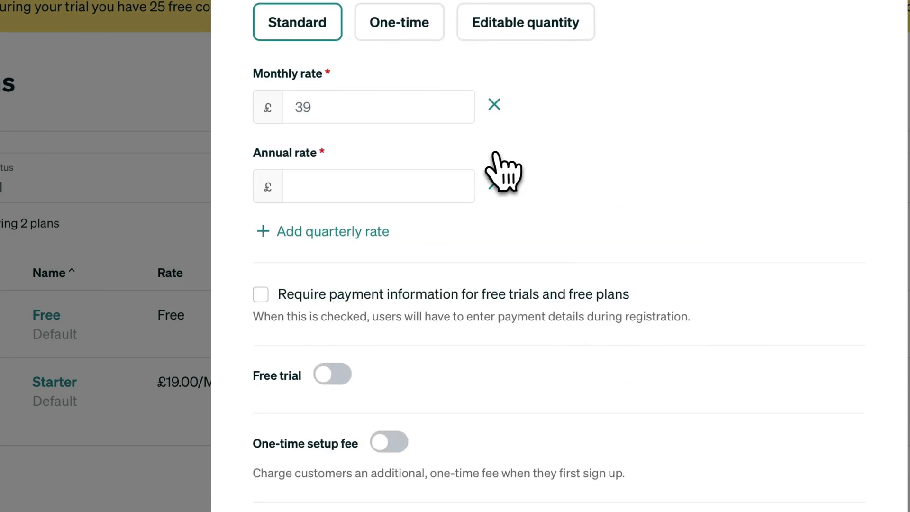
pyautogui.click(361, 185)
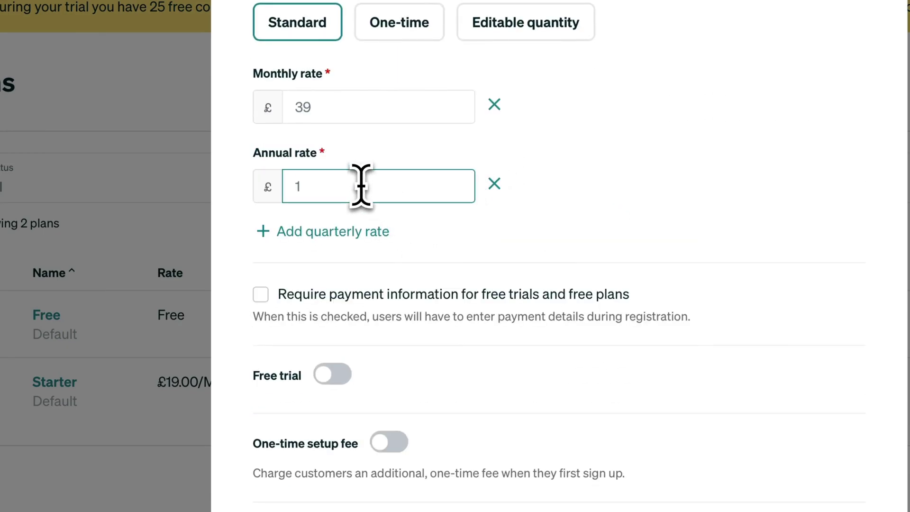
pyautogui.write('390')
pyautogui.click(599, 235)
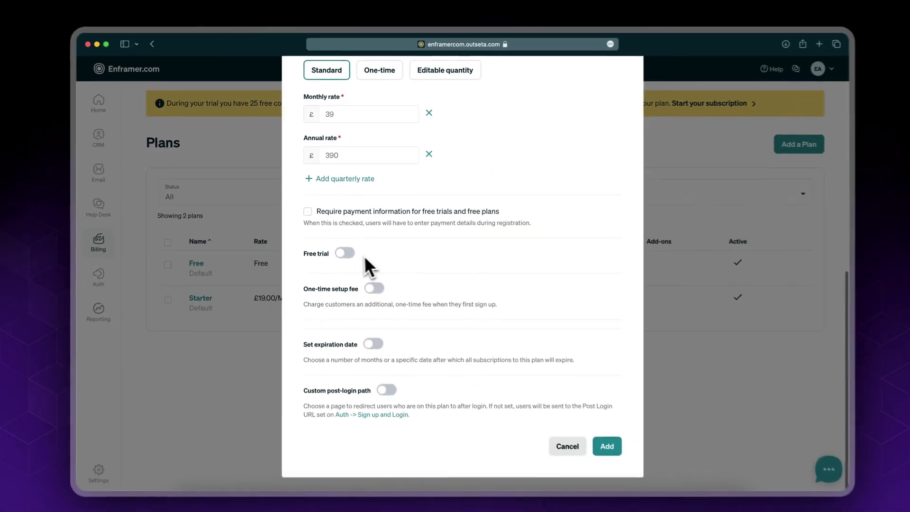
# Give Pro a 7-day free trial, save it, and return to the Plans list.
pyautogui.click(342, 251)
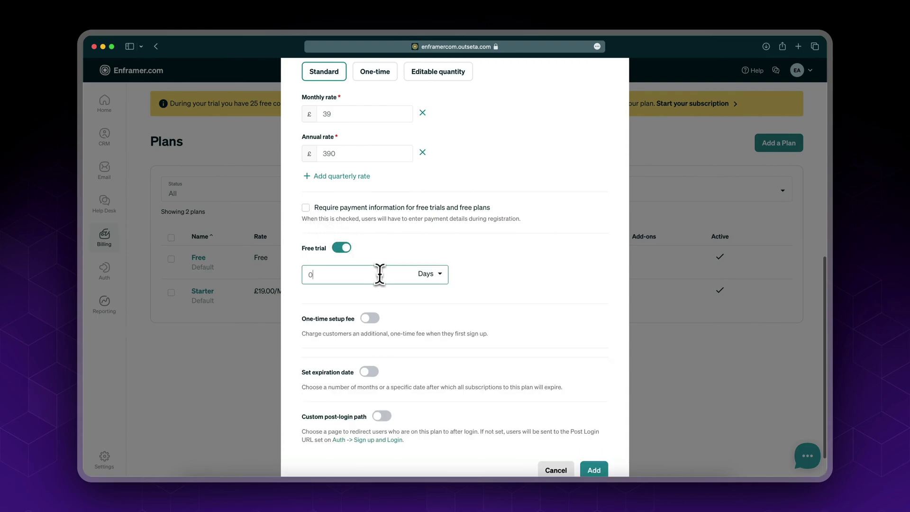
pyautogui.click(504, 280)
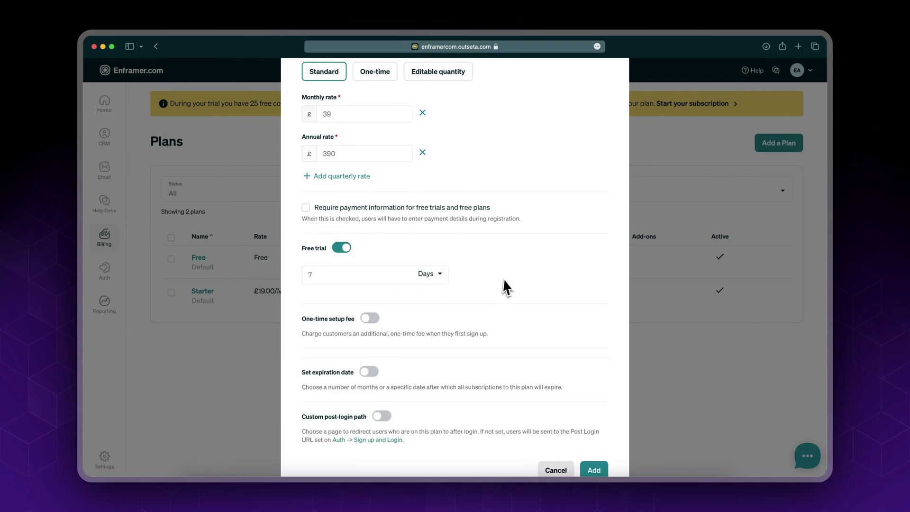
pyautogui.scroll(-2, 504, 275)
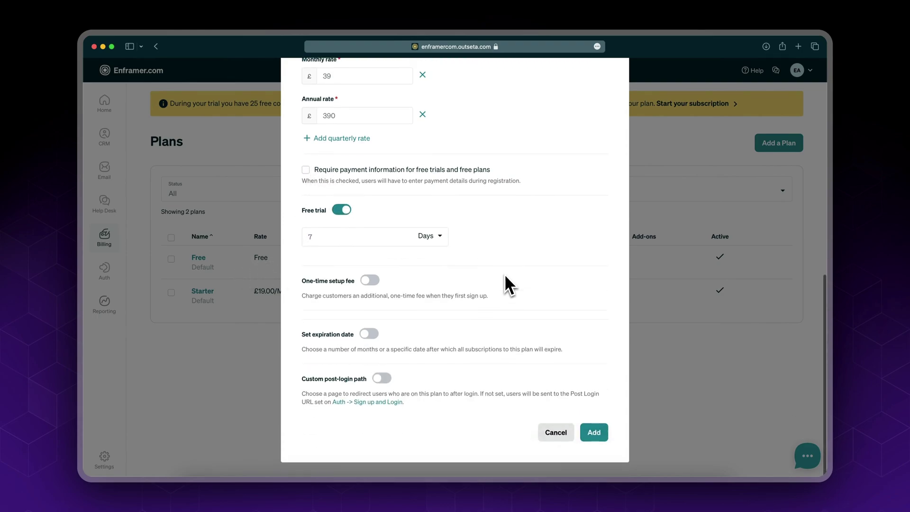
pyautogui.click(594, 433)
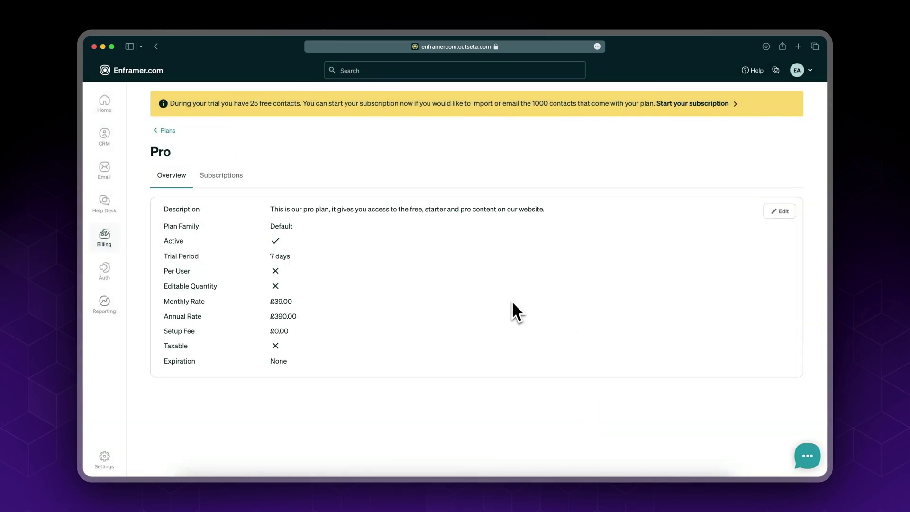
pyautogui.click(164, 132)
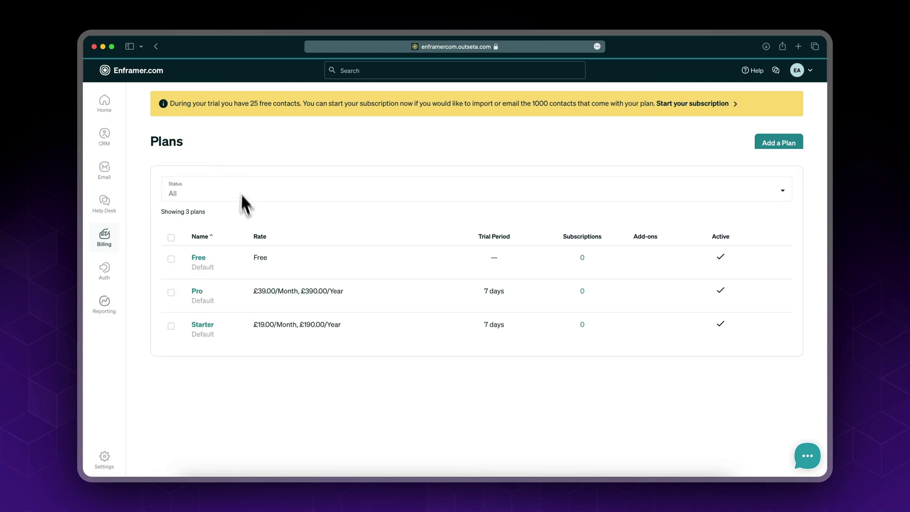